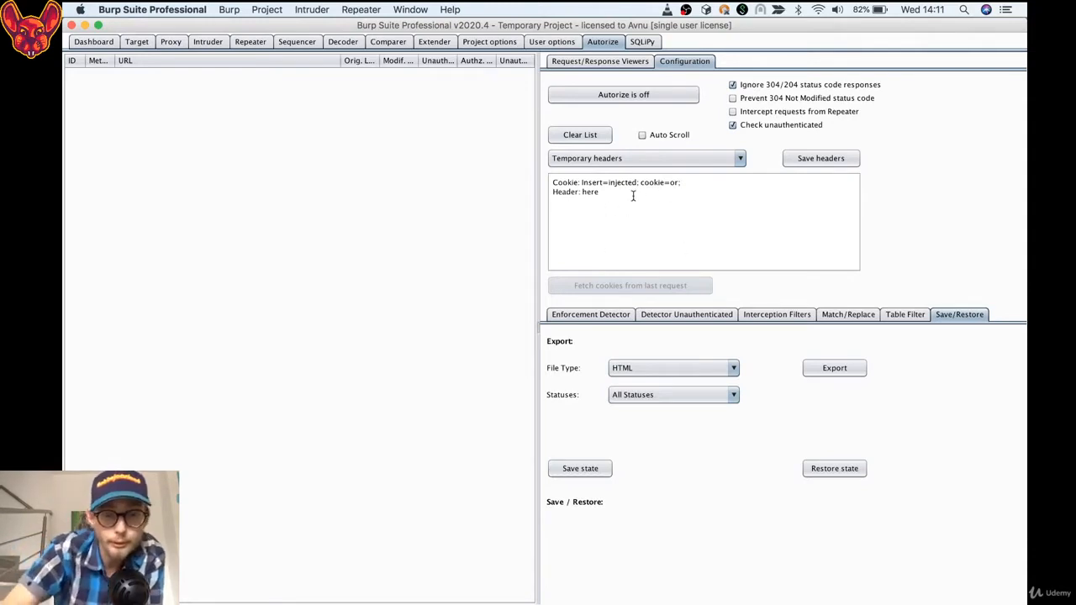
Review the temporary headers in the Autorize configuration and the empty Request/Response Viewers, returning to the configuration
drag(617, 214, 572, 182)
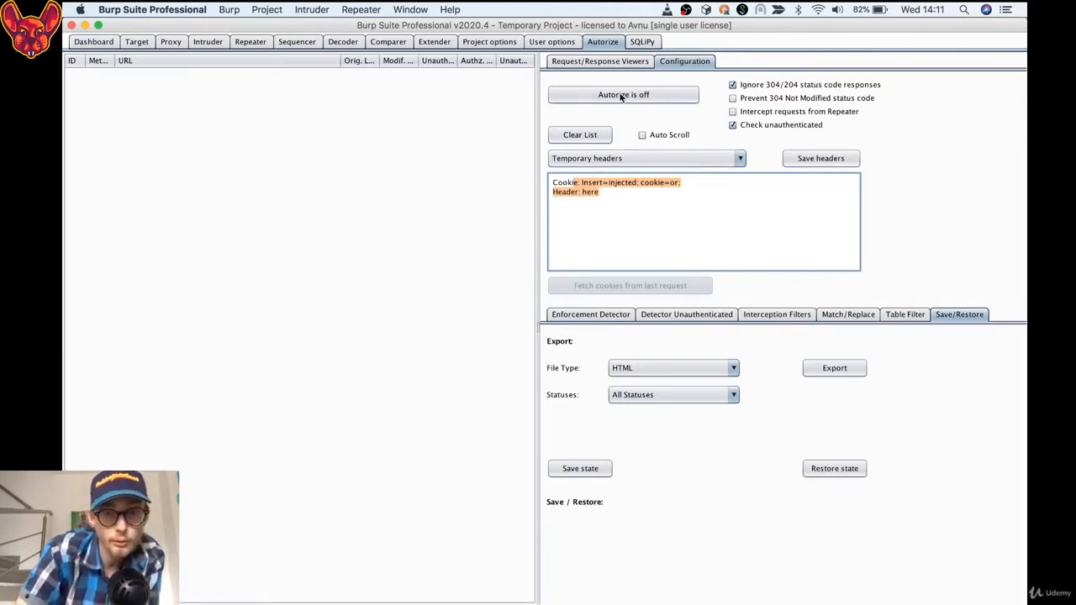
click(629, 203)
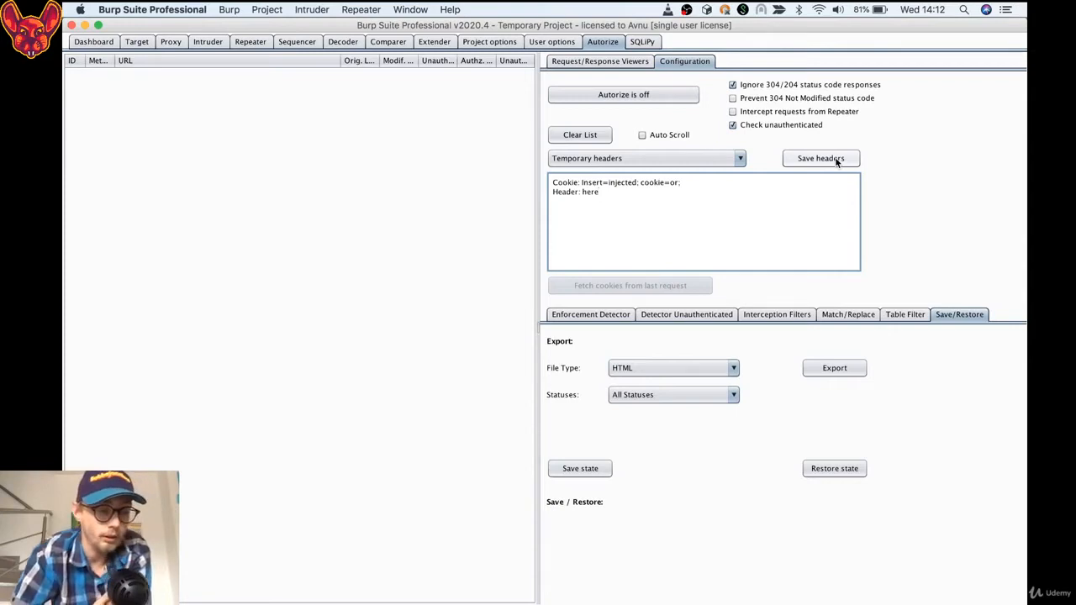
click(644, 62)
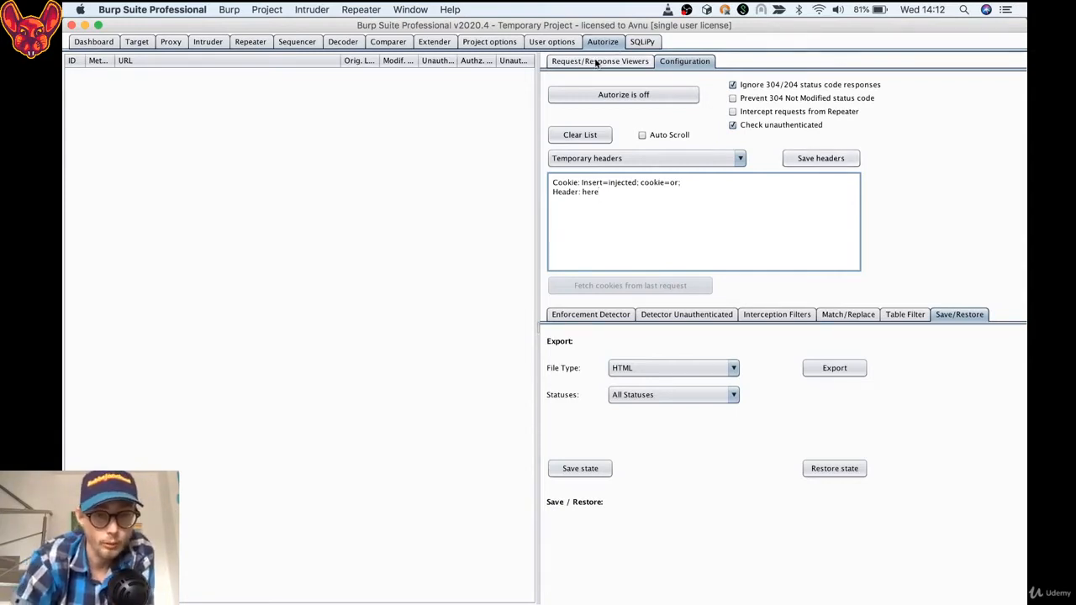
click(696, 125)
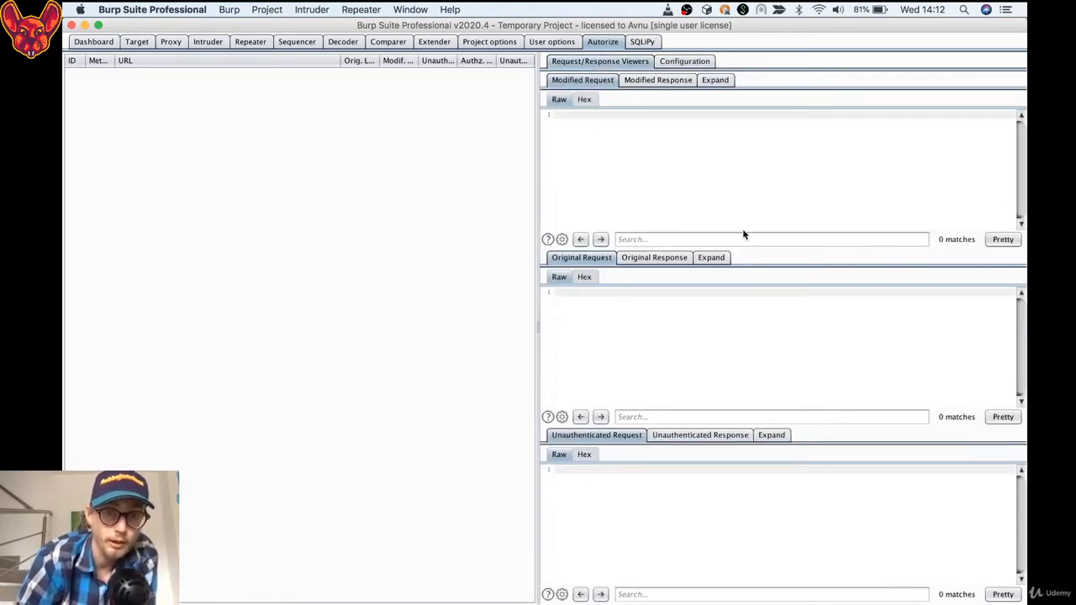
click(677, 65)
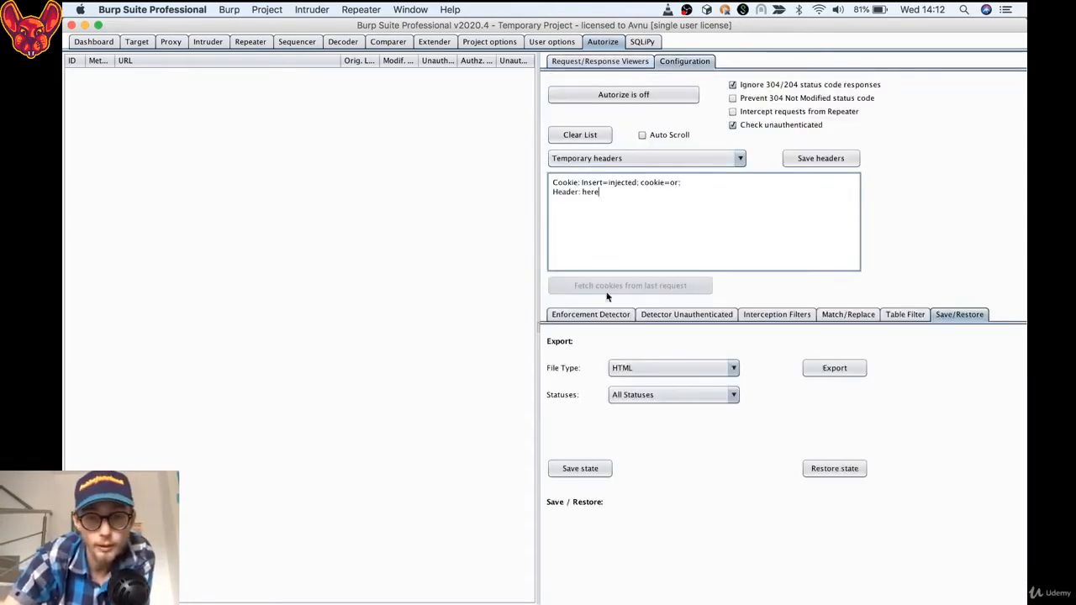
Examine the Enforcement Detector filter types, keeping Headers (simple string) selected, and compare them with the Detector Unauthenticated settings
click(590, 316)
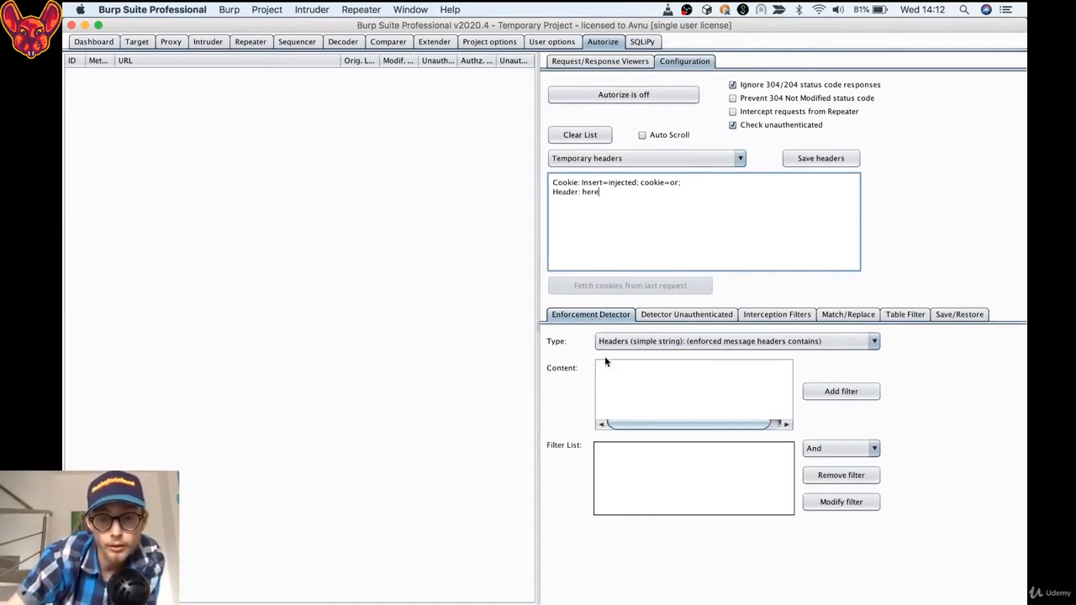
click(683, 341)
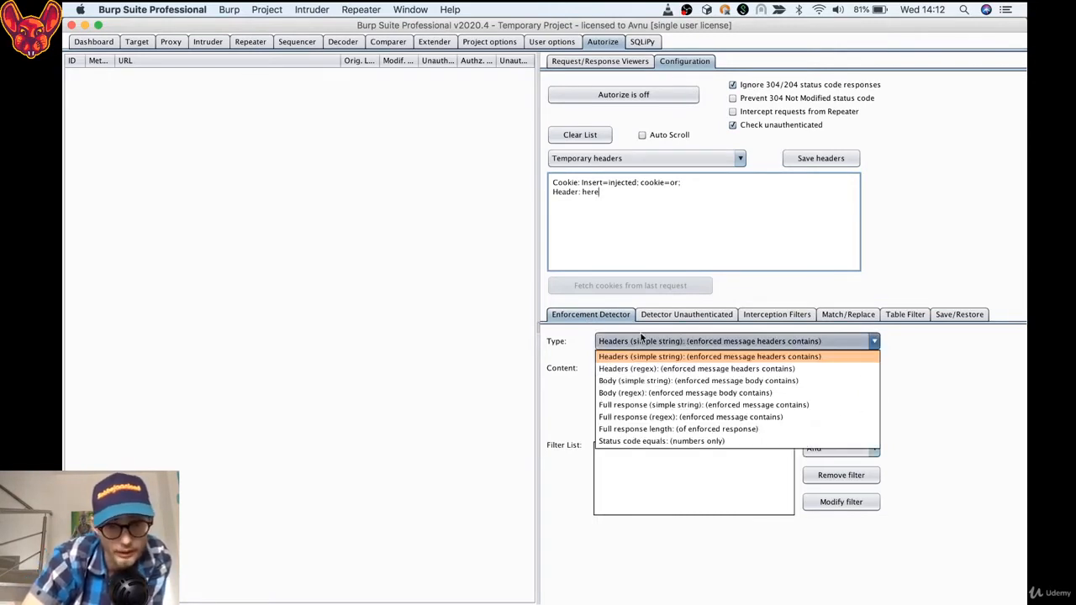
click(632, 380)
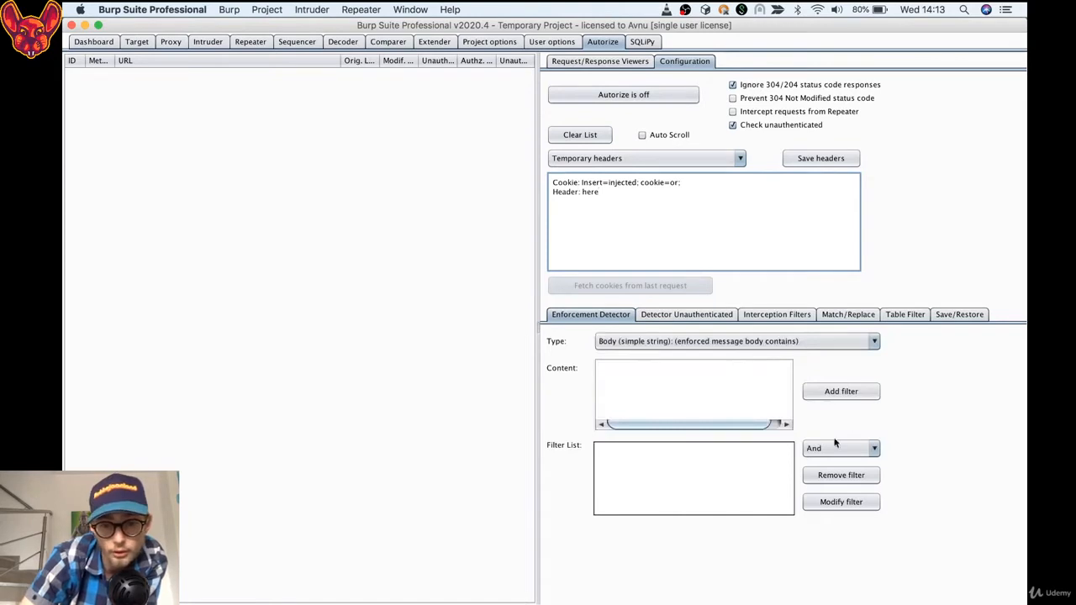
click(685, 345)
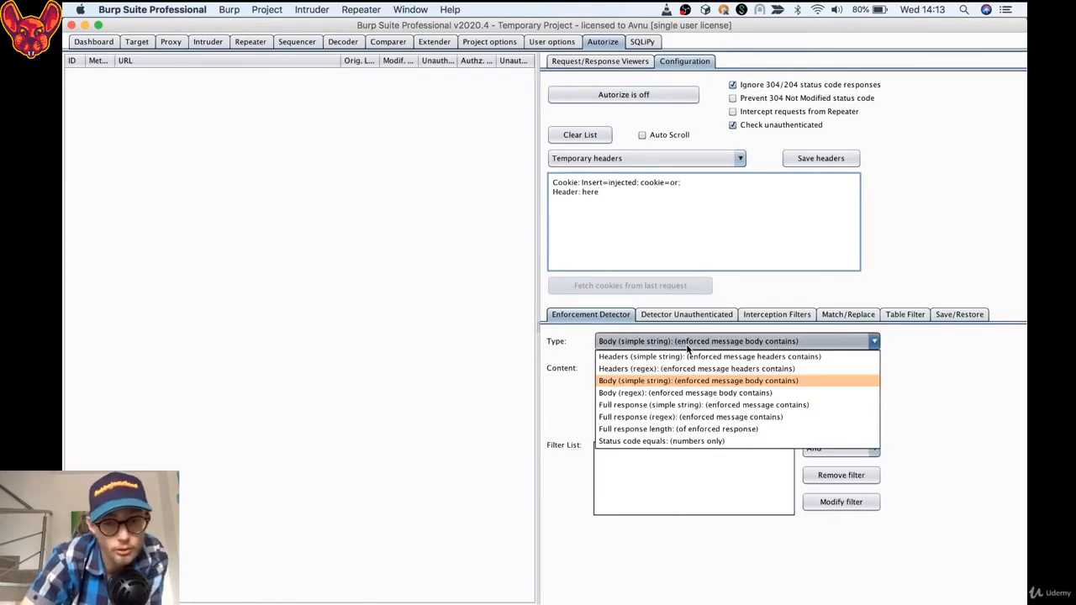
click(659, 354)
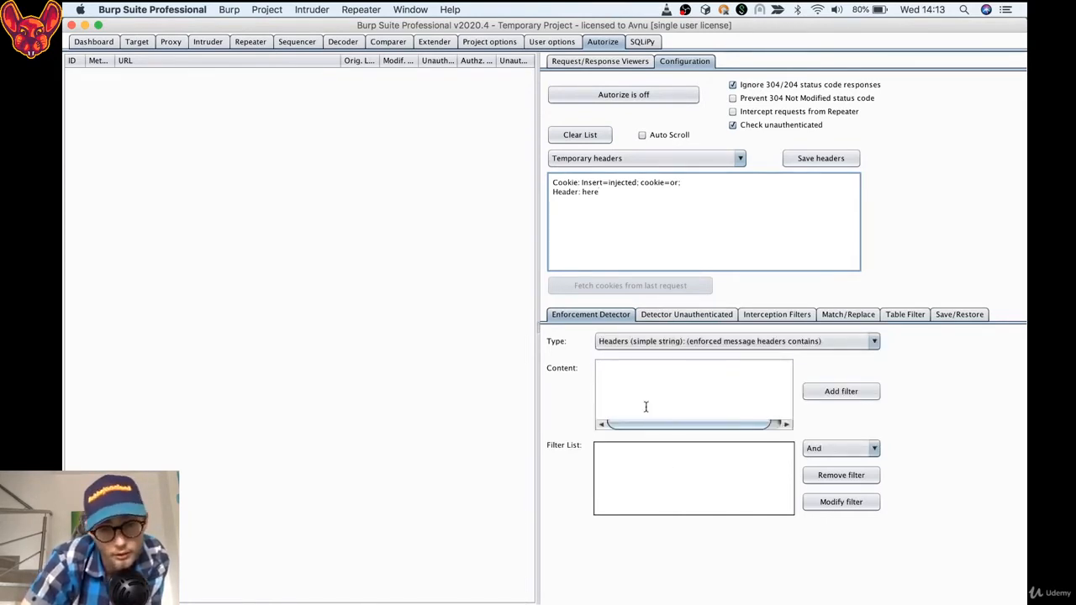
click(673, 314)
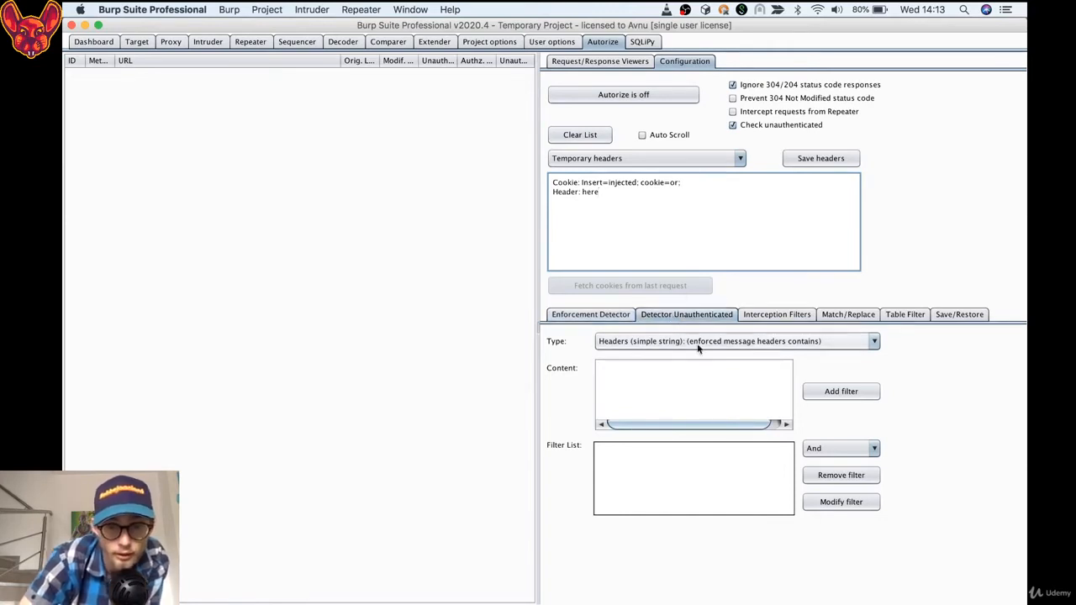
click(588, 313)
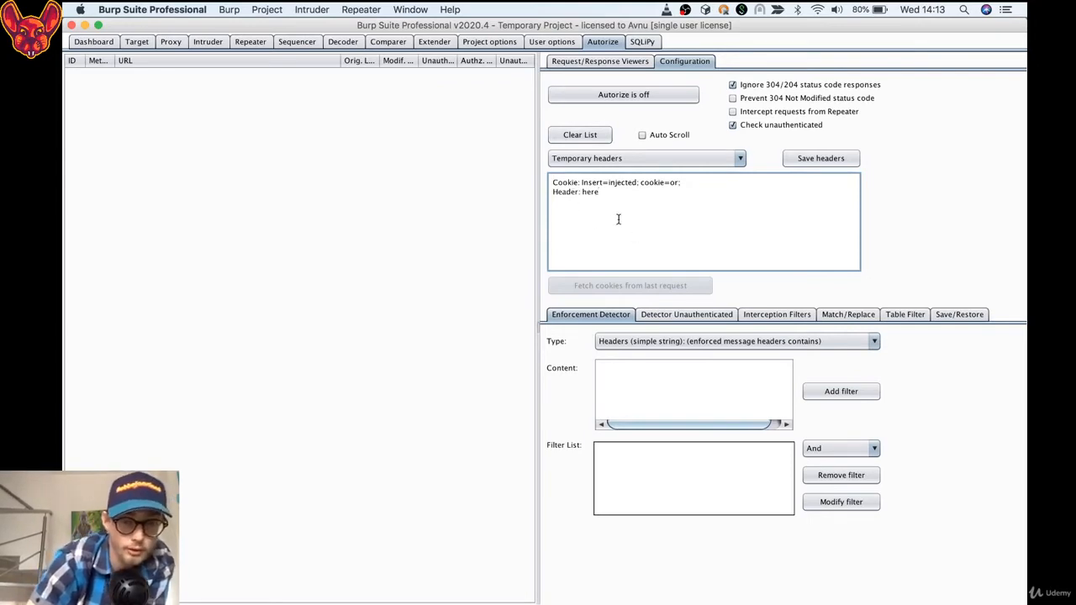
click(685, 316)
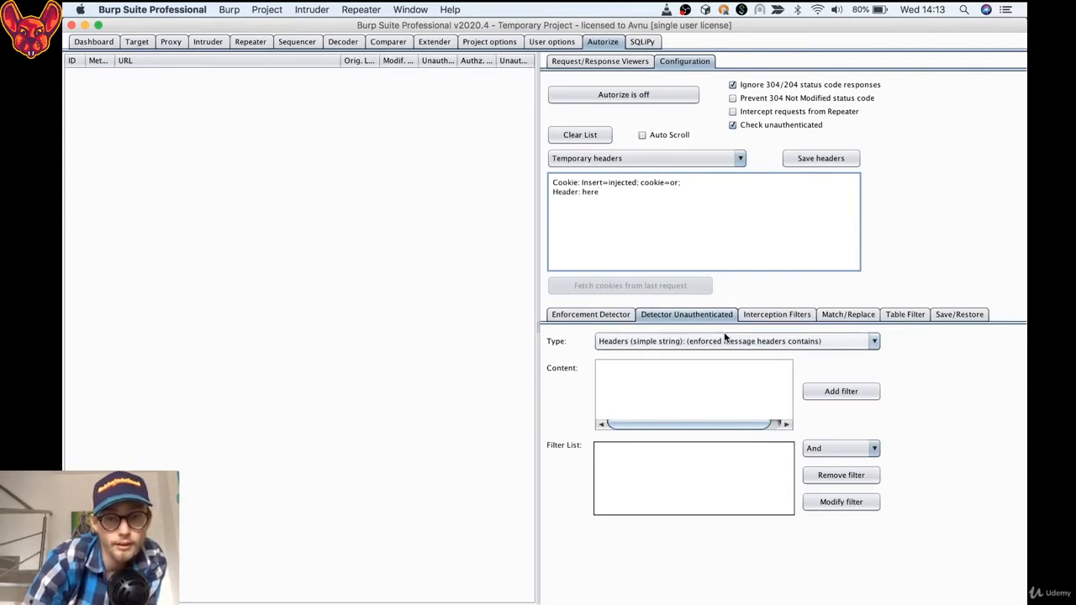
Add a "Scope items only" filter to Autorize's interception filters
click(776, 316)
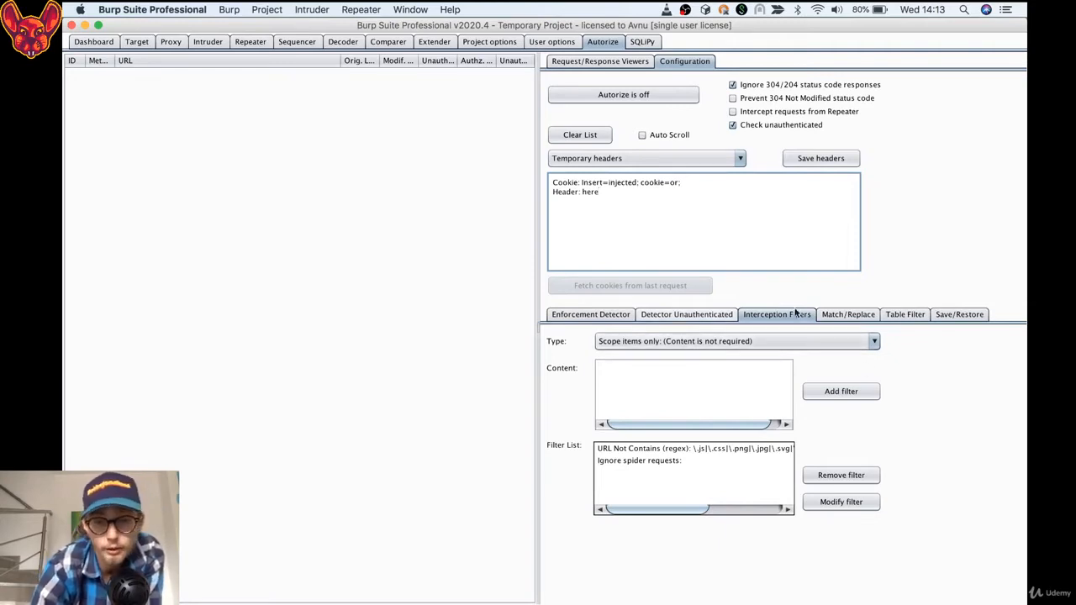
click(841, 392)
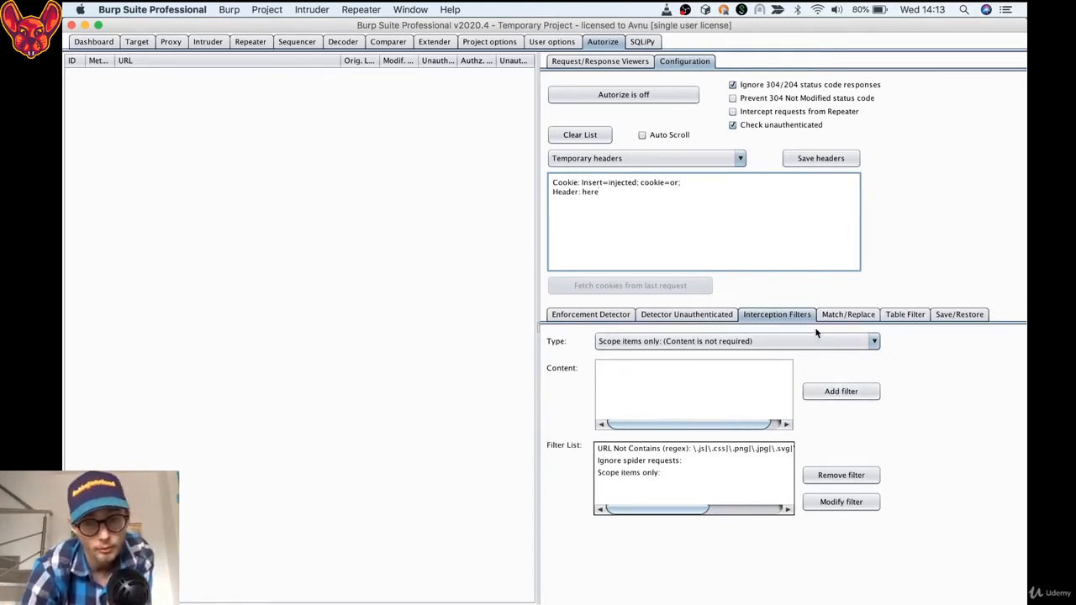
Examine the header and body types available for Autorize's Match/Replace rules
click(841, 317)
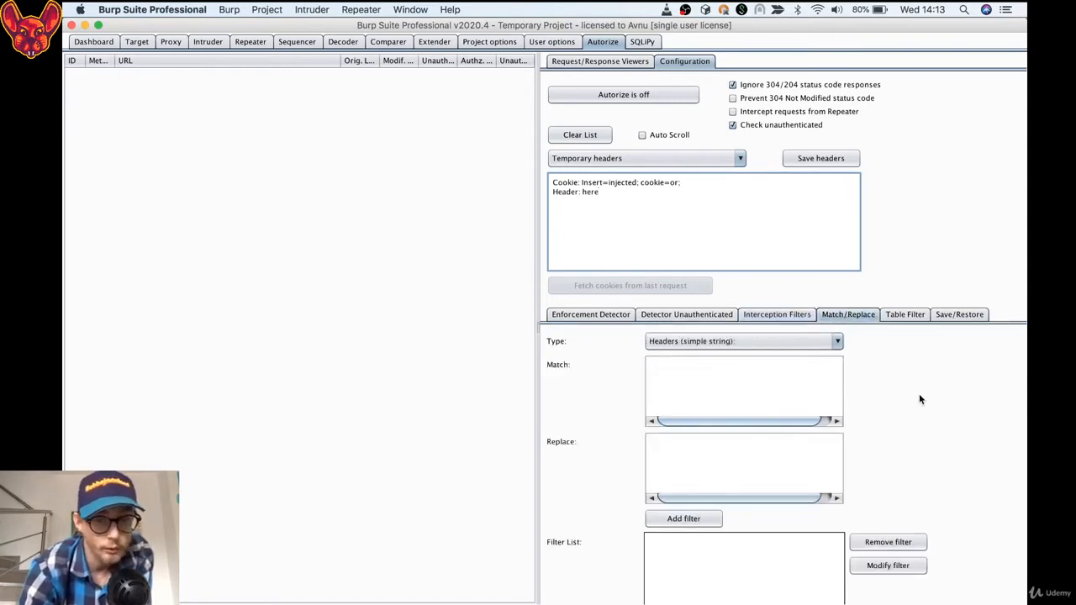
click(744, 341)
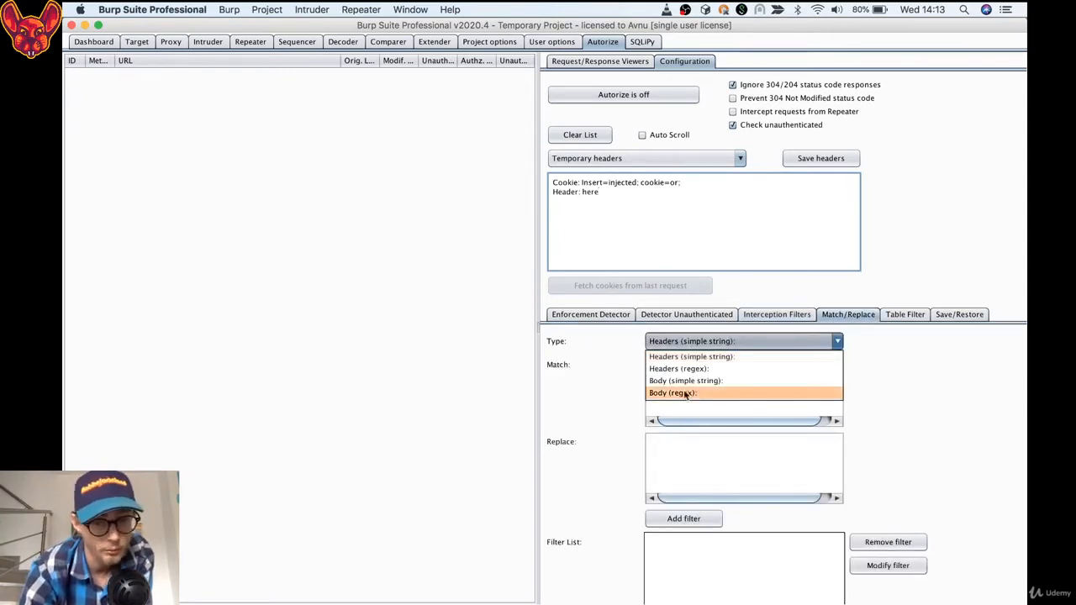
click(584, 345)
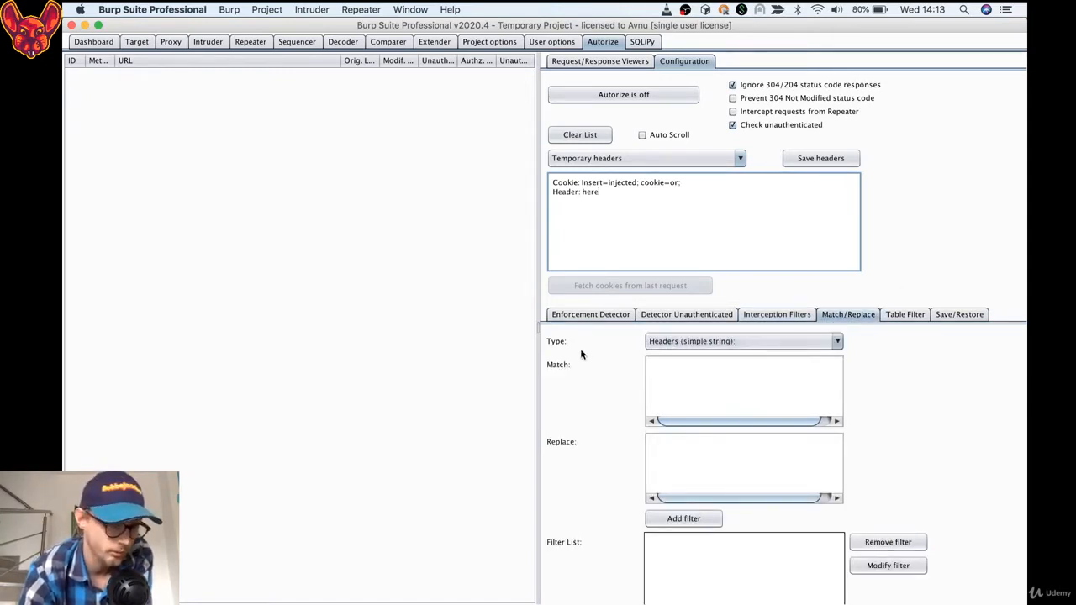
click(725, 345)
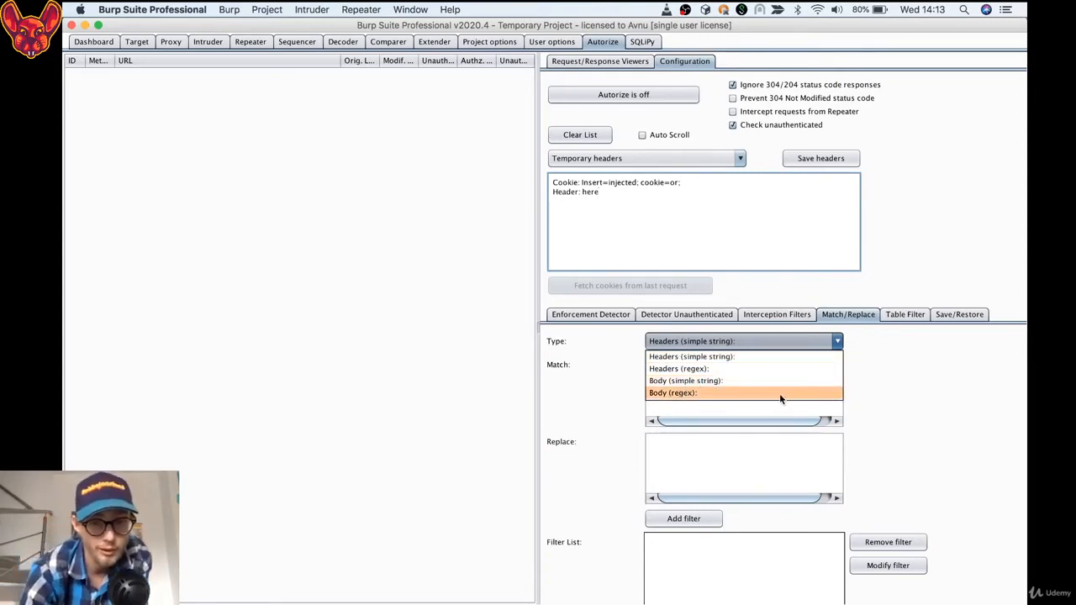
click(901, 360)
Disable the Bypassed!, Is enforced??? and Enforced! options for modified requests in the Autorize table filter
click(904, 314)
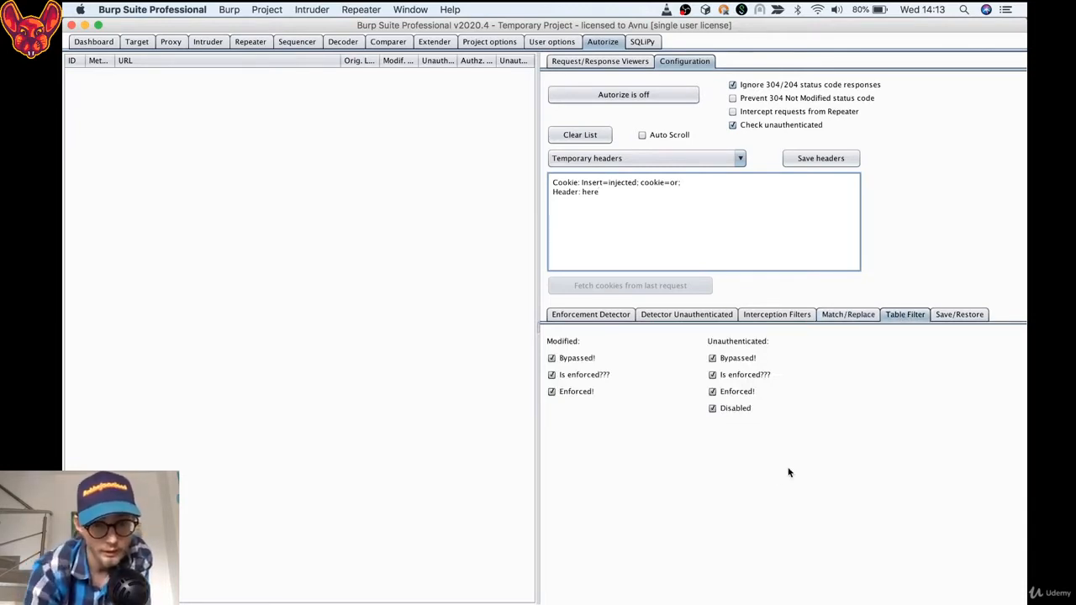
click(552, 359)
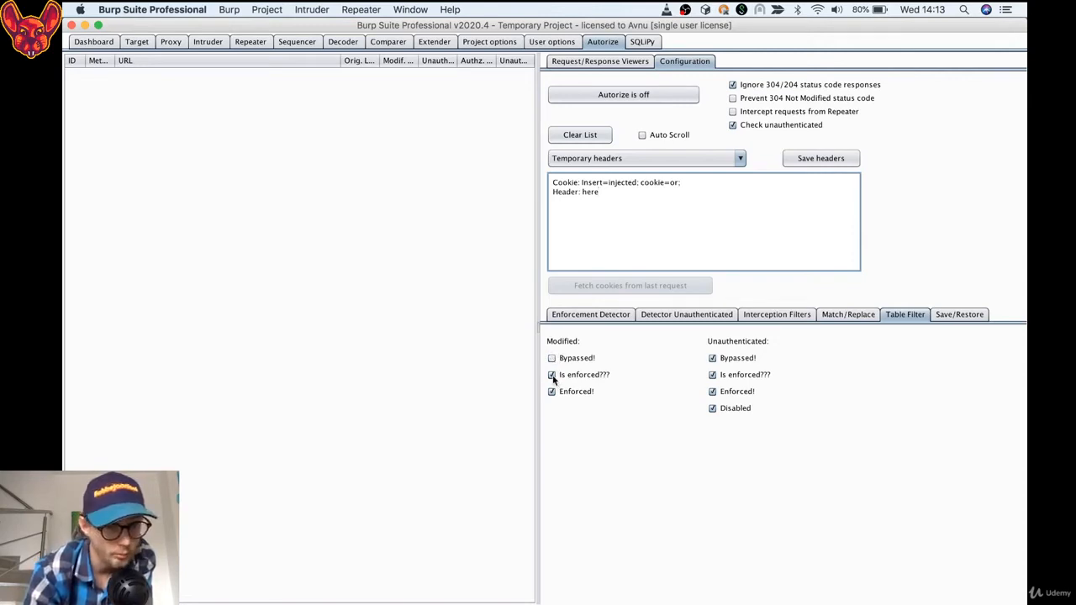
click(552, 376)
click(553, 392)
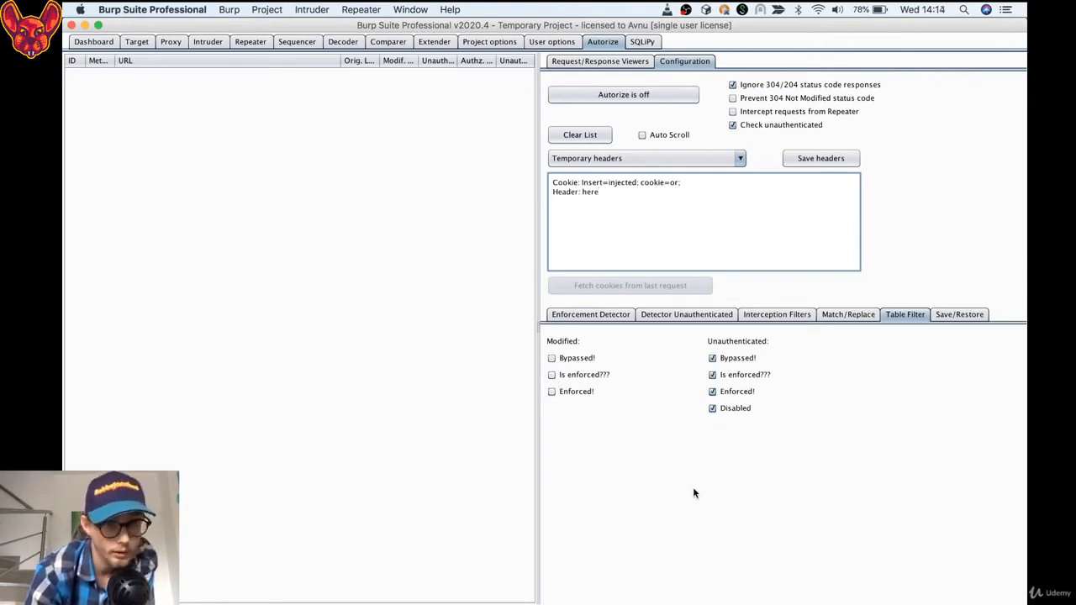
Inspect the export and save-state options, opening the state output file dialog and dismissing it without saving
click(954, 316)
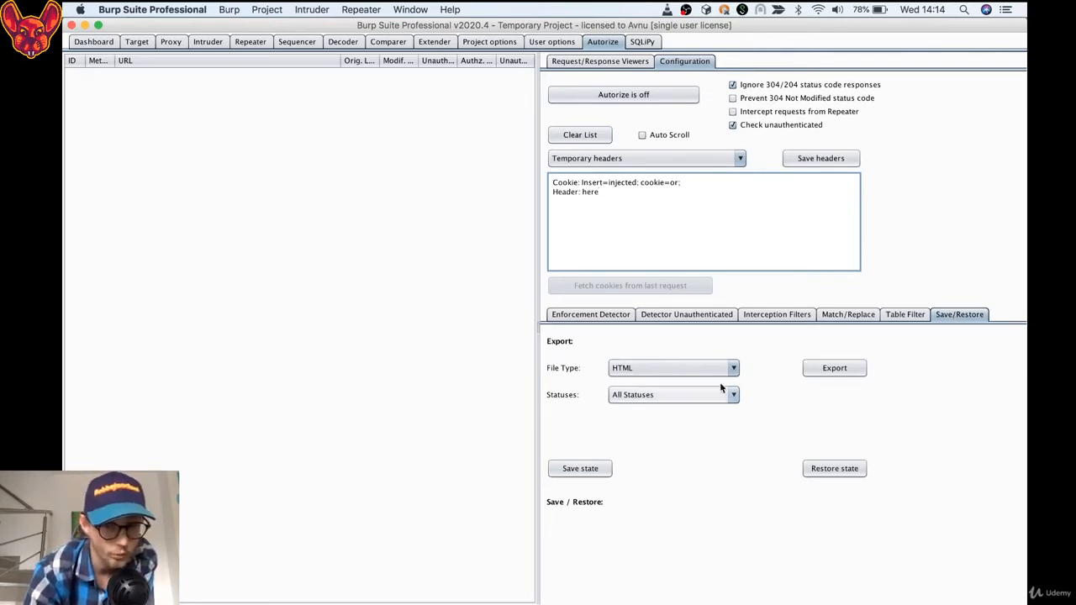
click(572, 469)
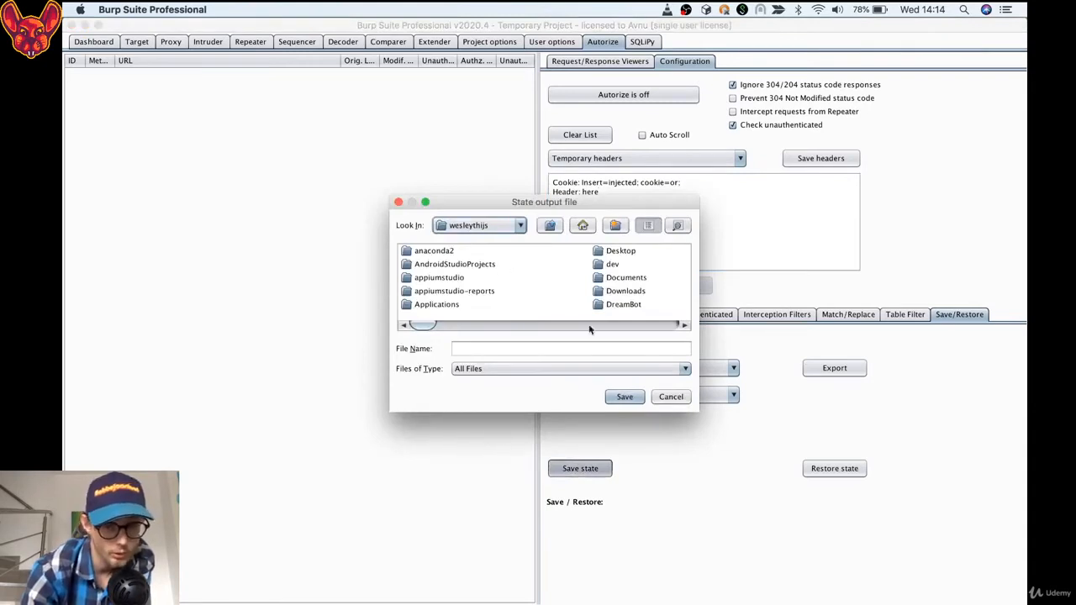
click(668, 399)
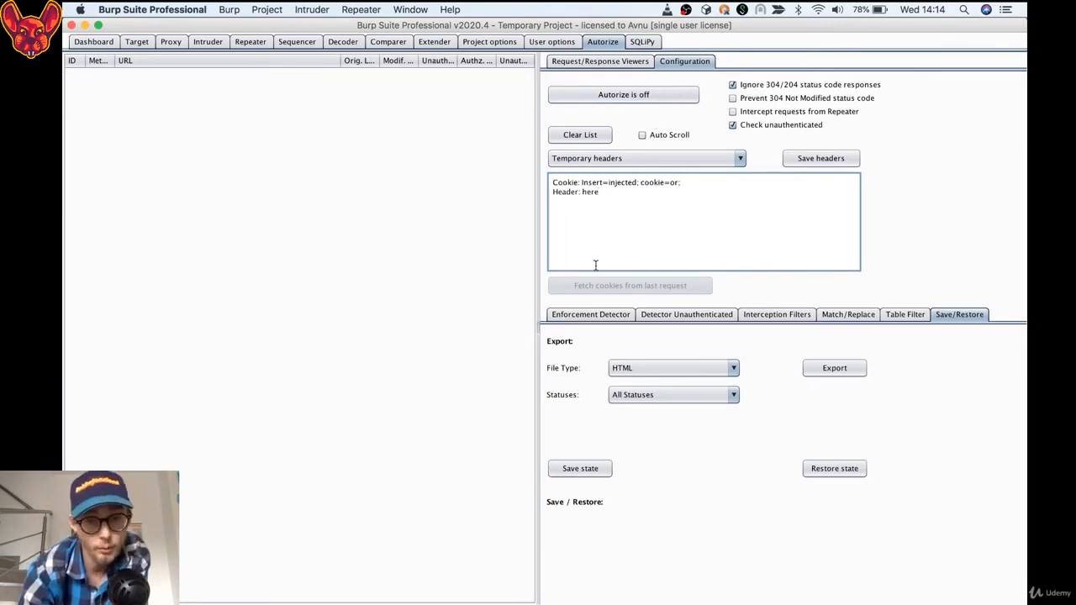
Review the Enforcement Detector settings and the list of interception filters in Autorize
click(589, 313)
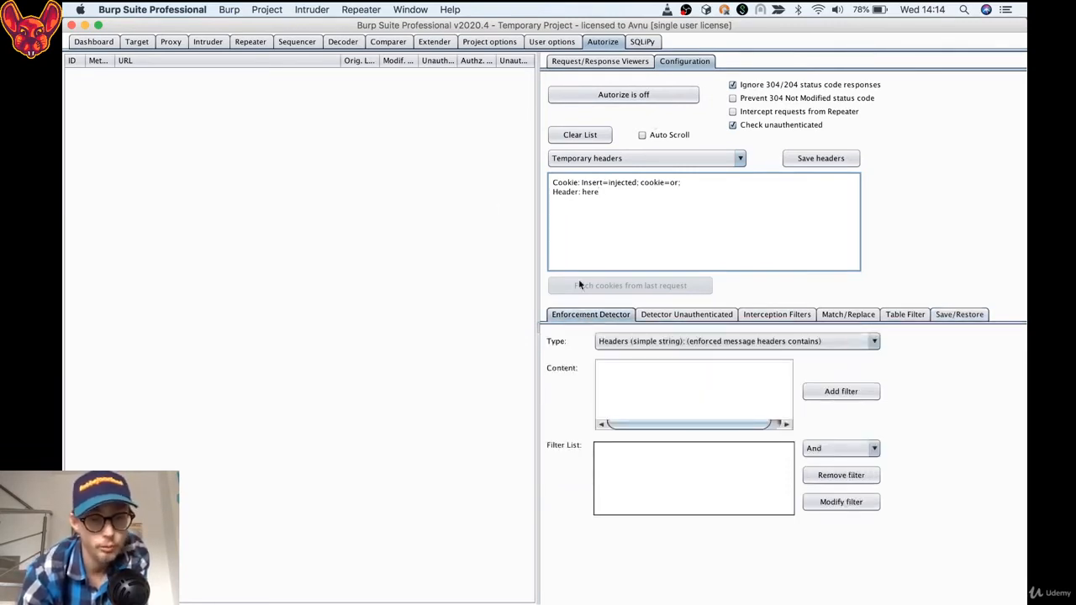
click(772, 315)
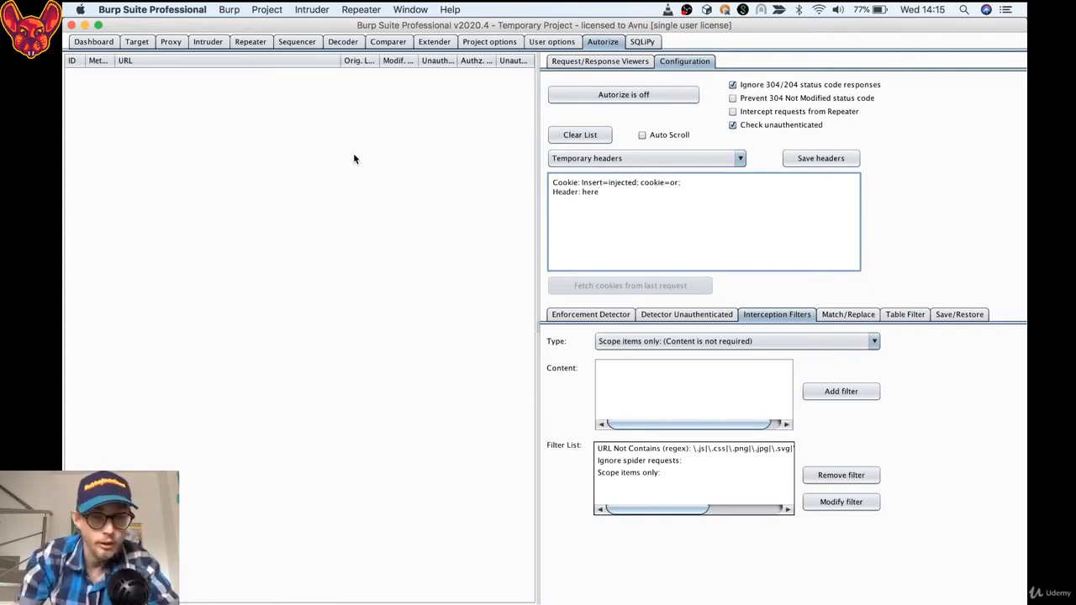
Read the SQLiPy Sqlmap Integration description in the BApp Store and return to the extension's SQLMap API settings
click(643, 42)
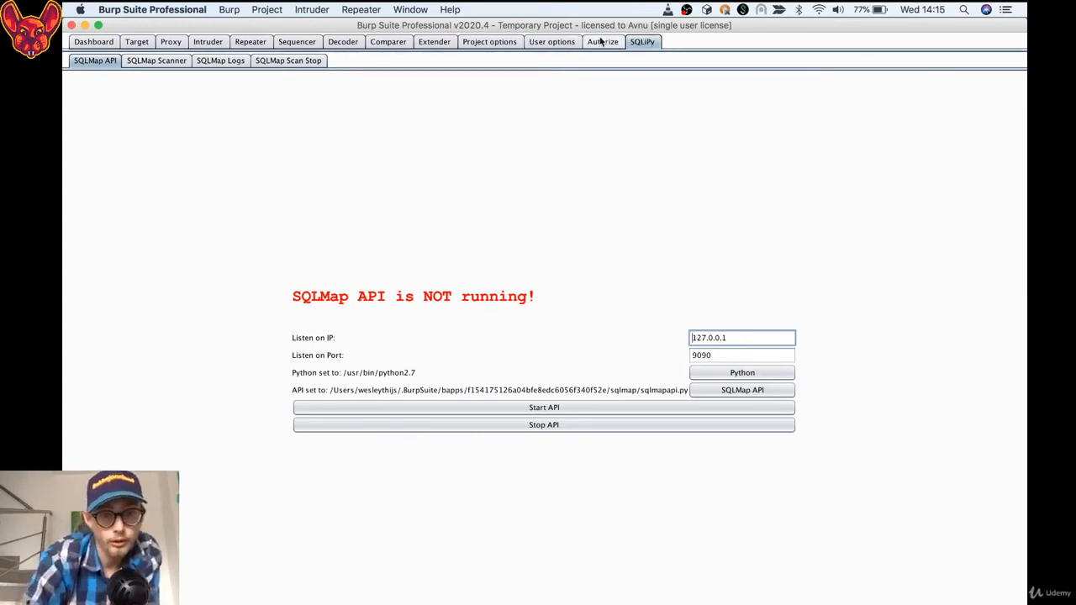
click(438, 44)
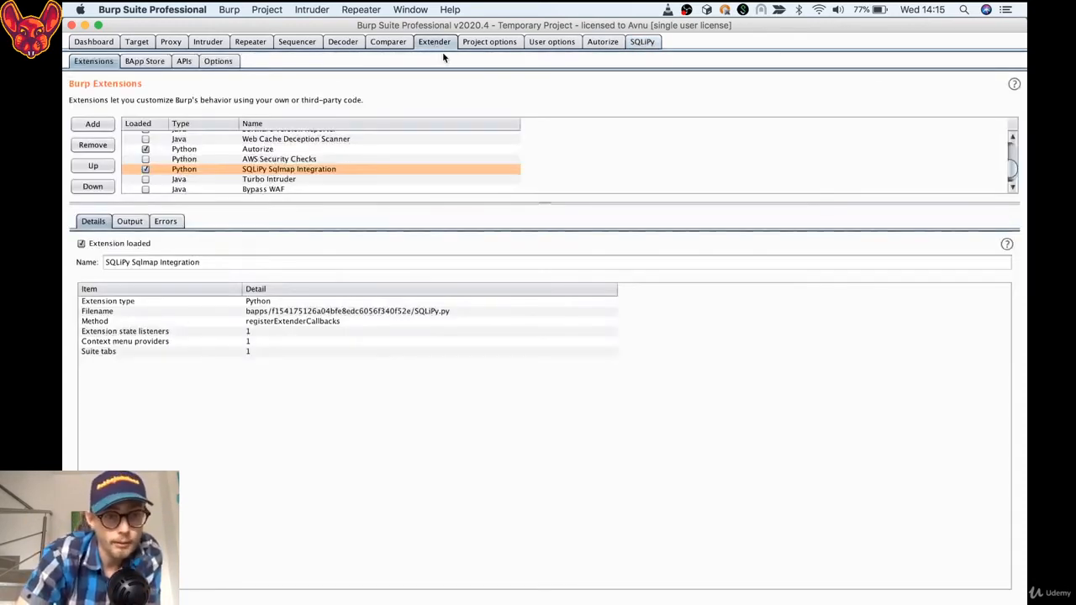
click(145, 61)
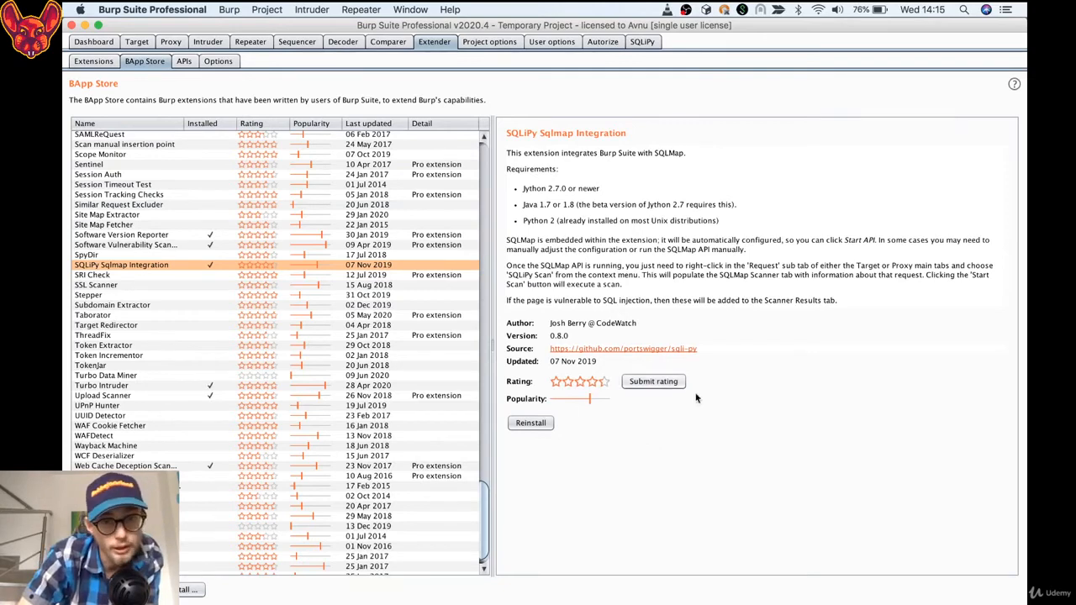
click(641, 42)
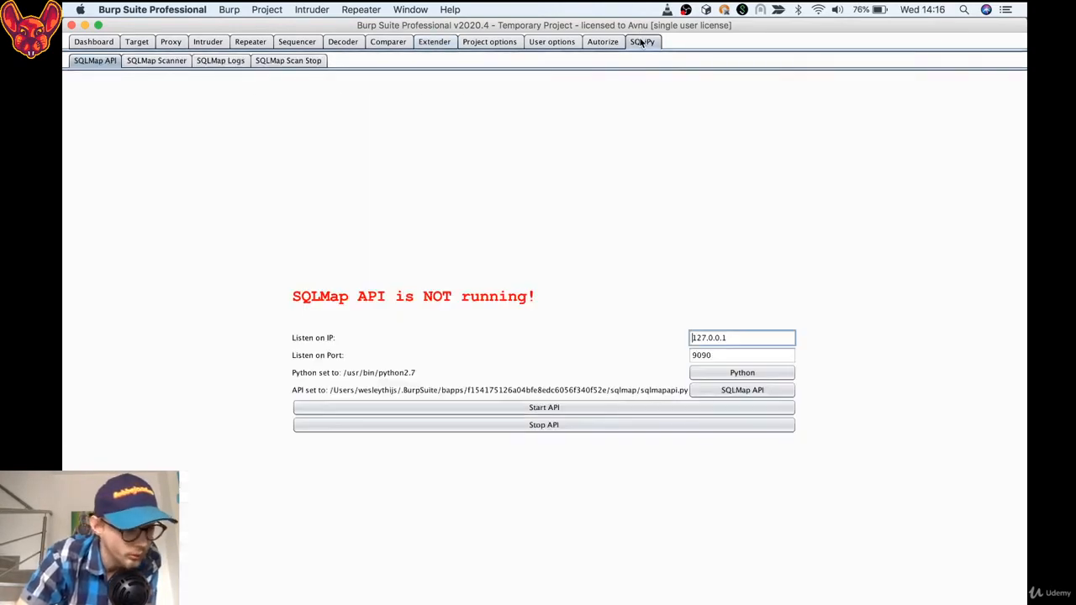
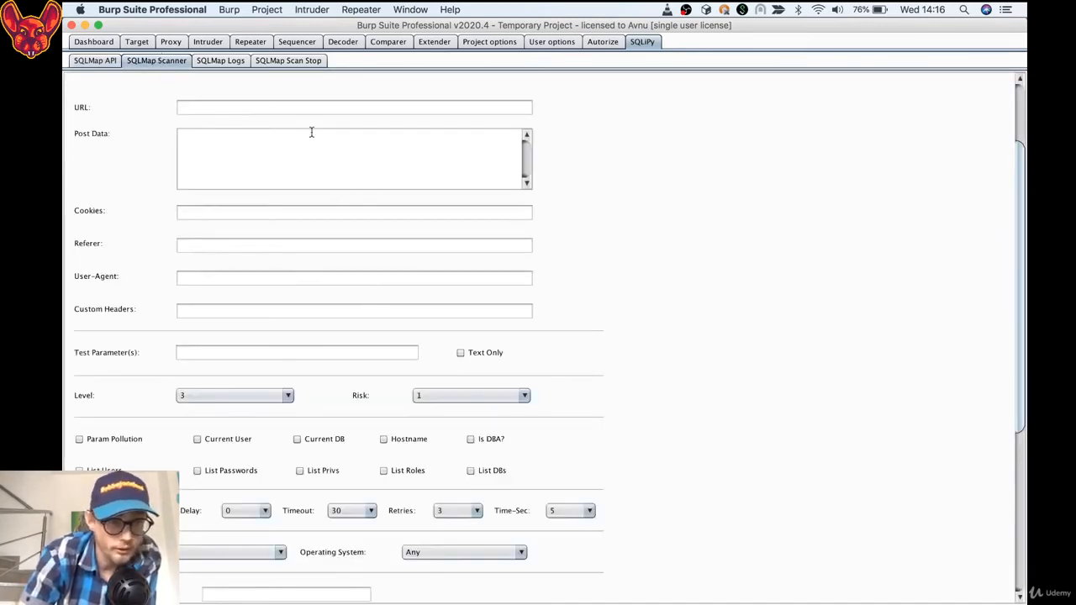
Check the proxy's HTTP history for captured requests, and return to the SQLMap Scanner settings in SQLiPy
scroll(121, 151, up, 3)
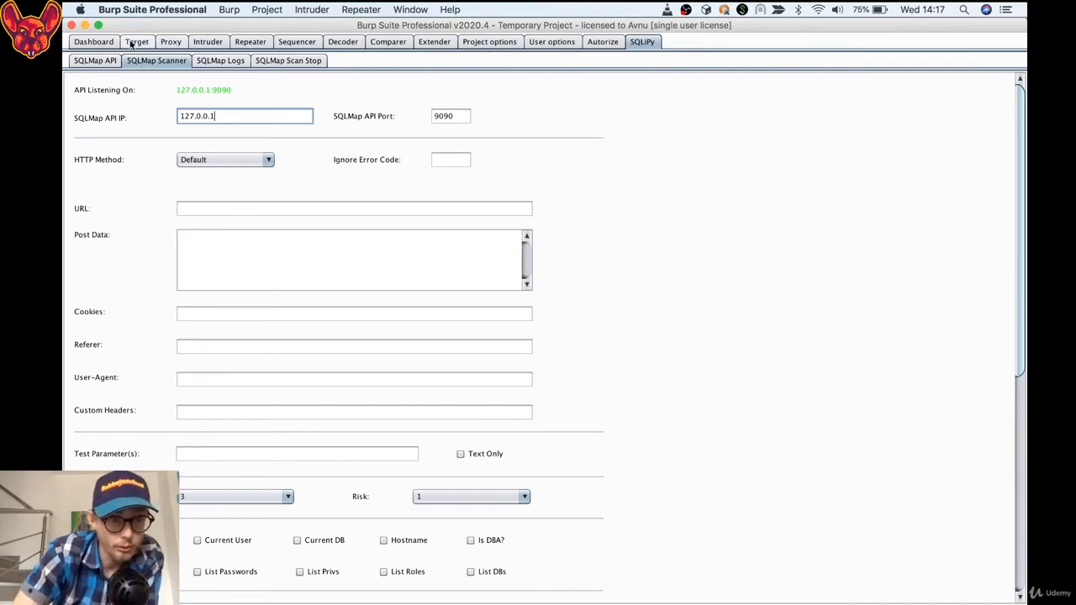
click(194, 39)
click(174, 40)
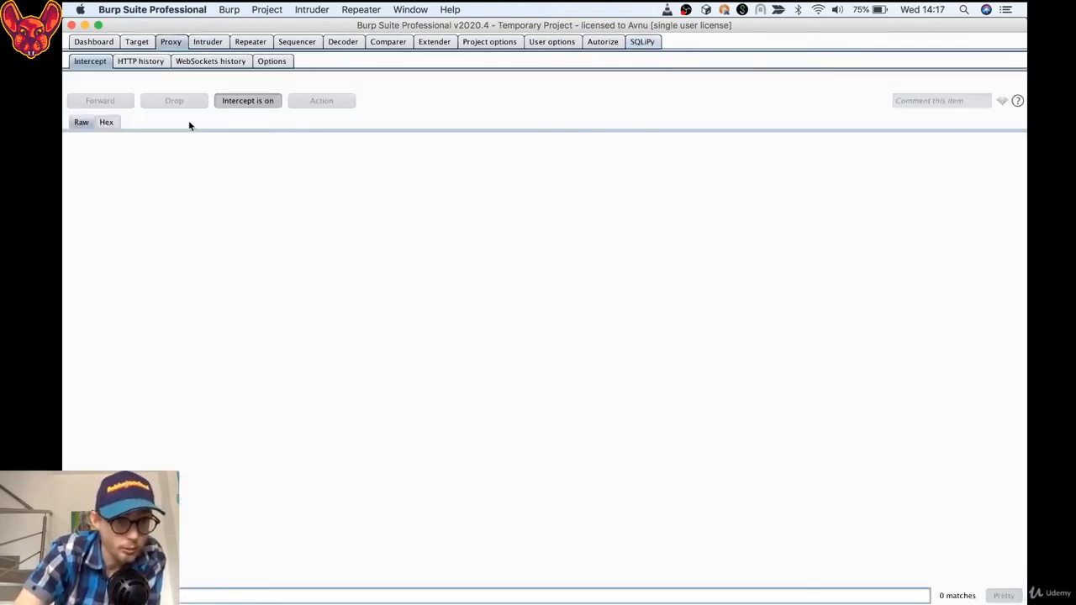
click(140, 67)
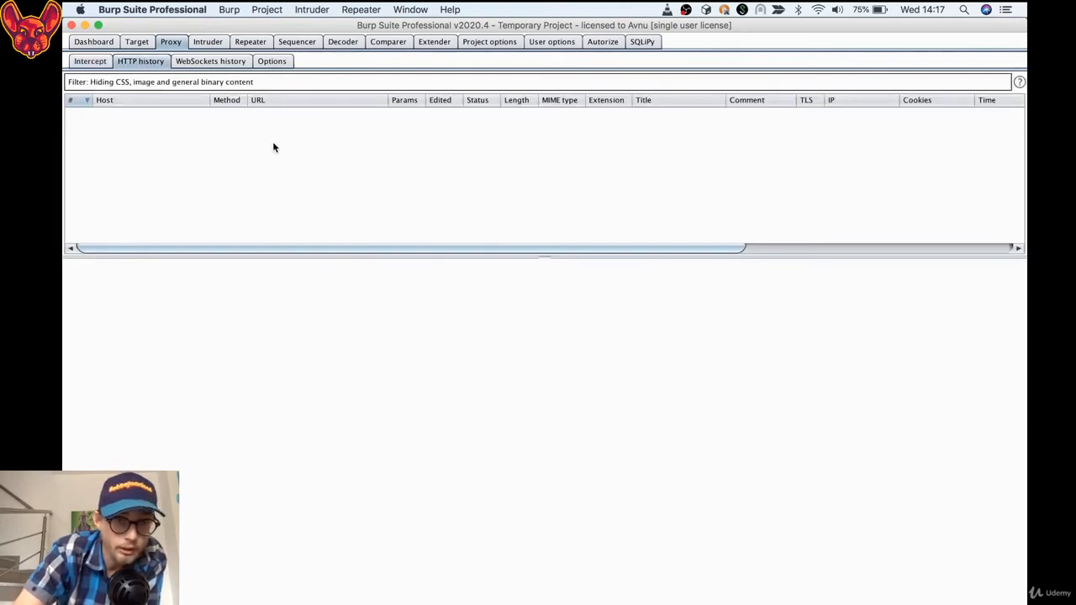
click(641, 44)
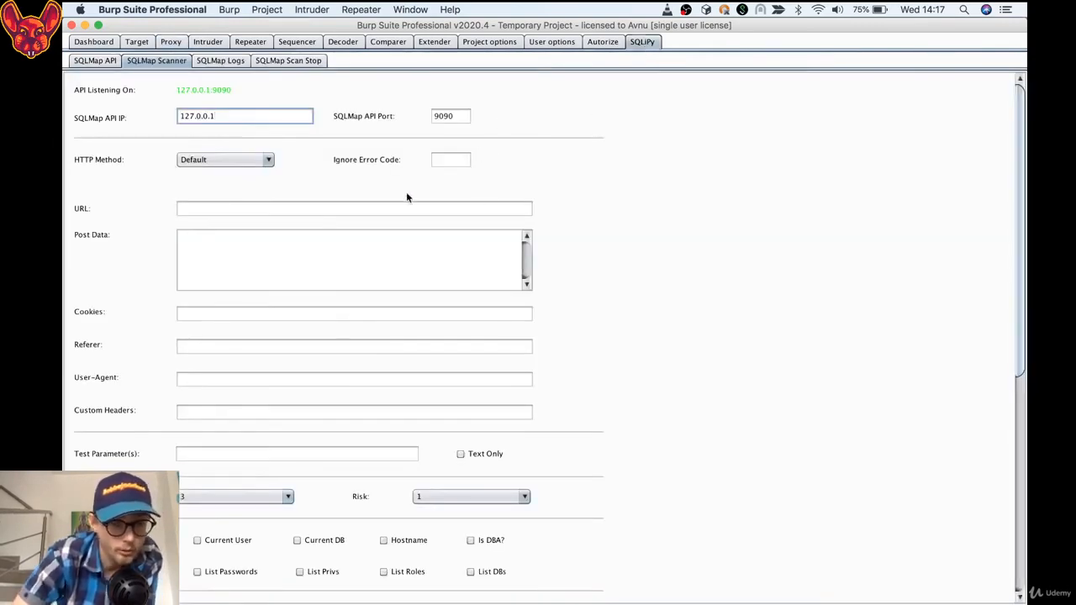
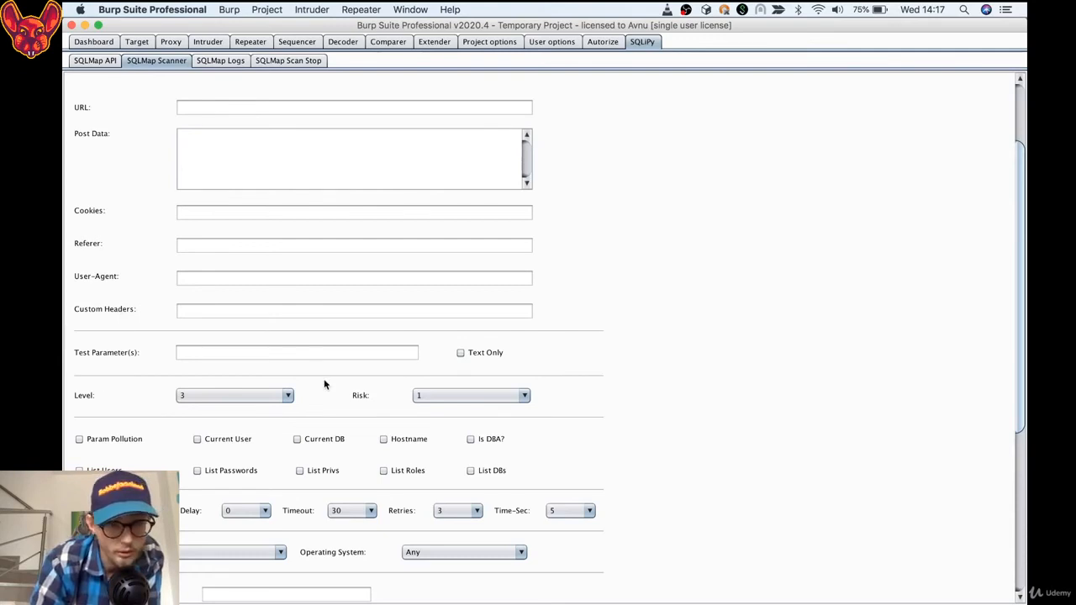
Review the remaining SQLMap Scanner options, from the enumeration checkboxes to the proxy, Tor, tamper script and authentication settings
scroll(441, 454, down, 5)
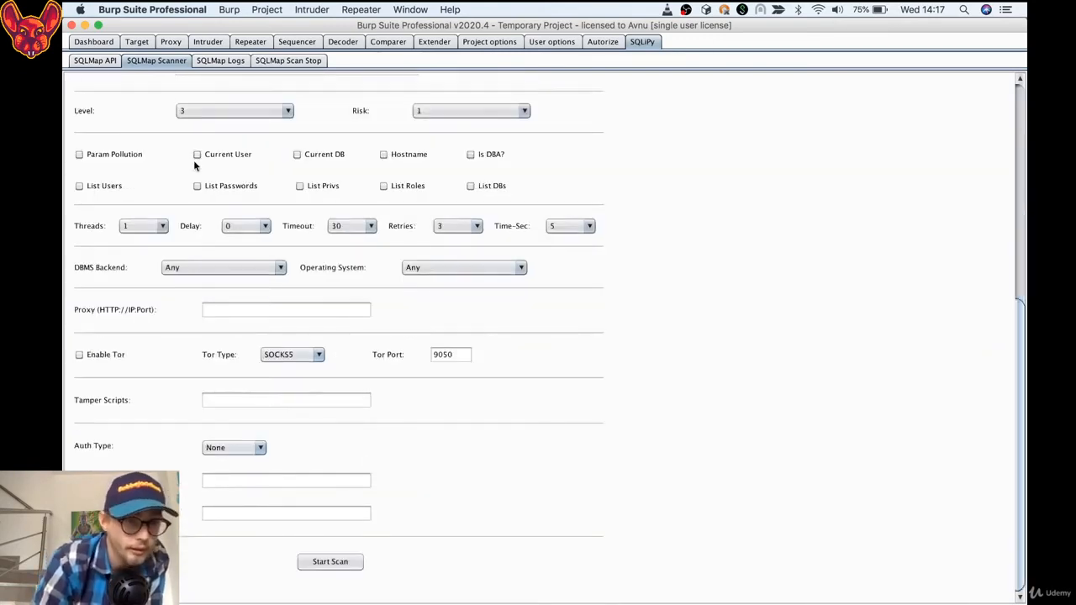
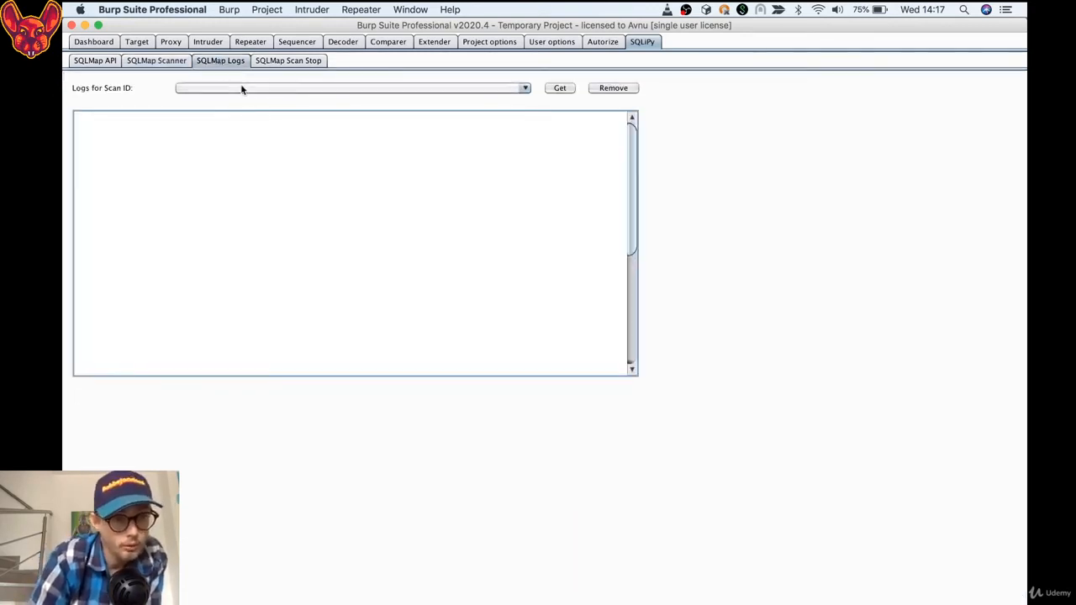
Open the list of scan IDs in the SQLMap Logs to check which scans have logs available
click(240, 87)
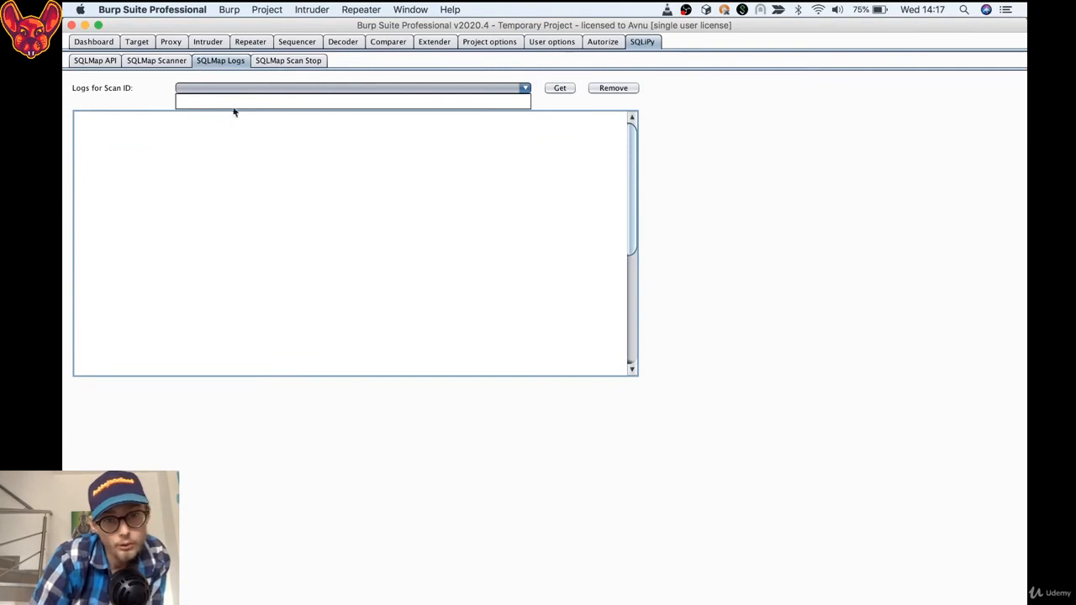
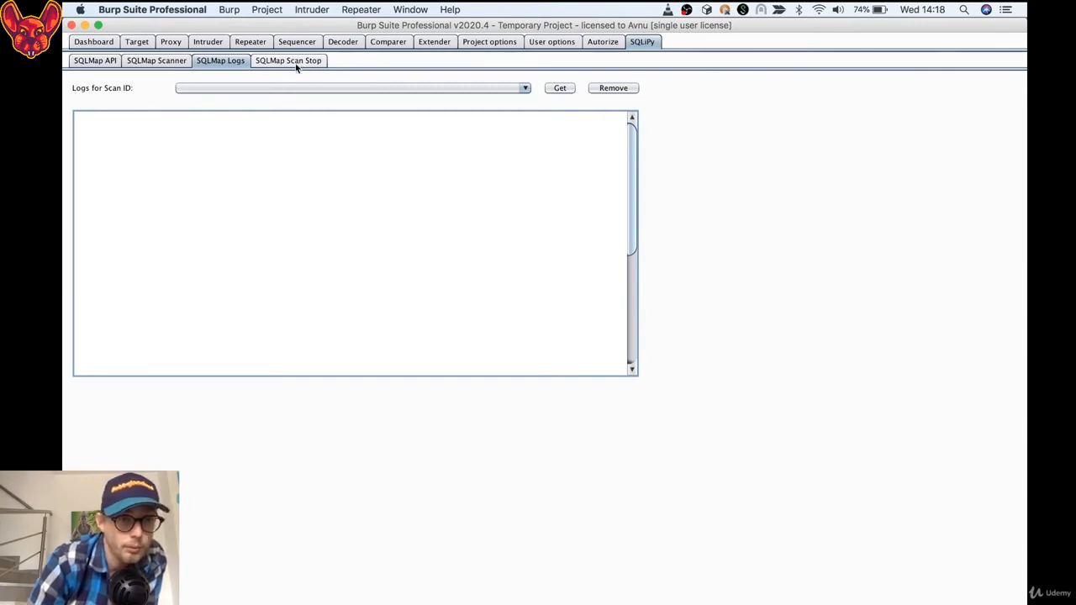
Open the list of scan IDs in the SQLMap Scan Stop settings to check which scans can be stopped
click(300, 64)
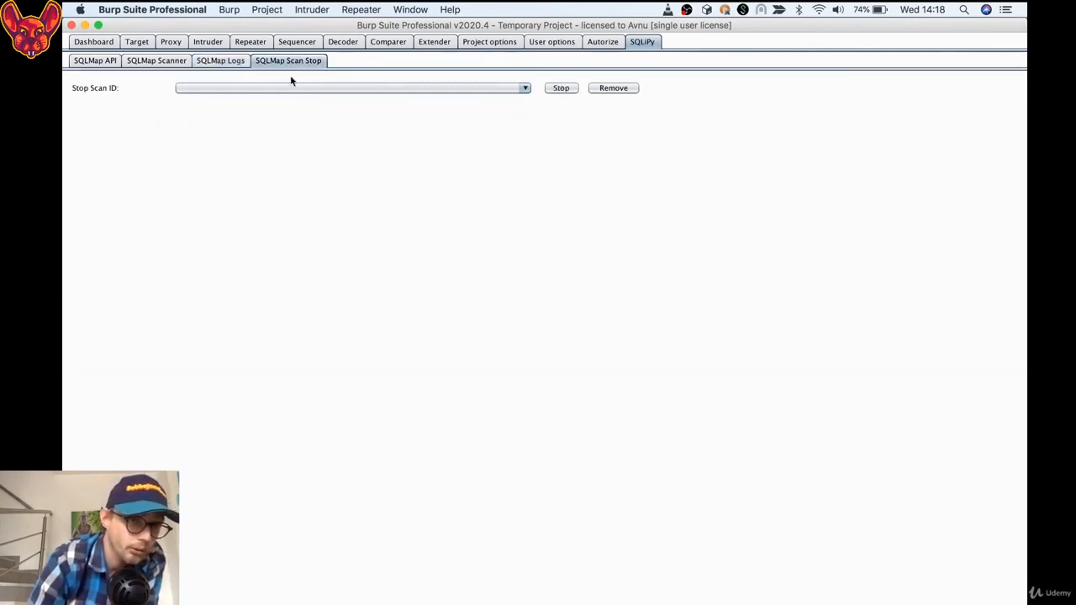
click(270, 86)
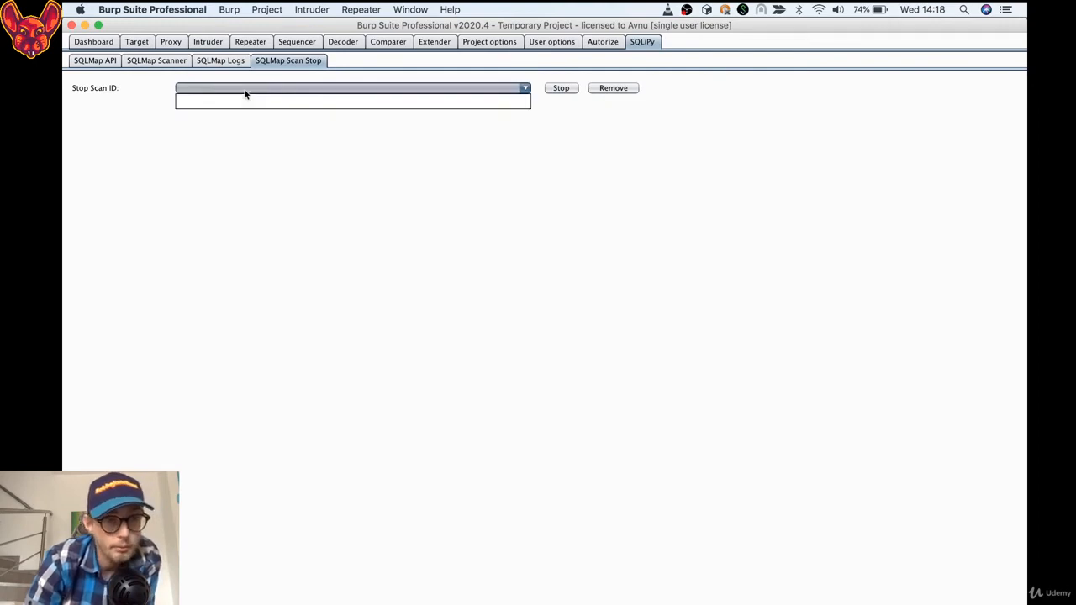